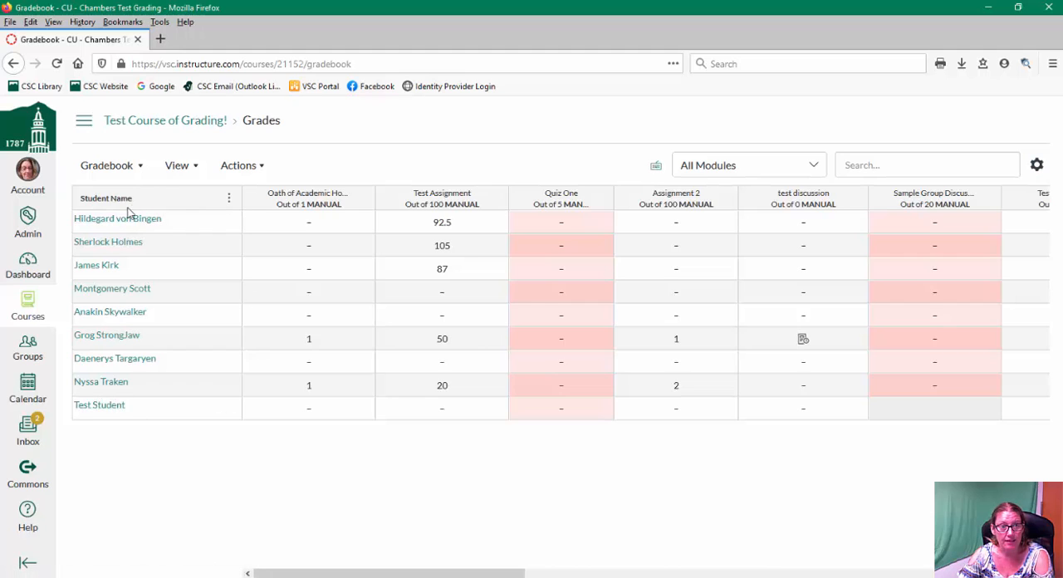
- Sort the student name column by Login ID
left_click(229, 198)
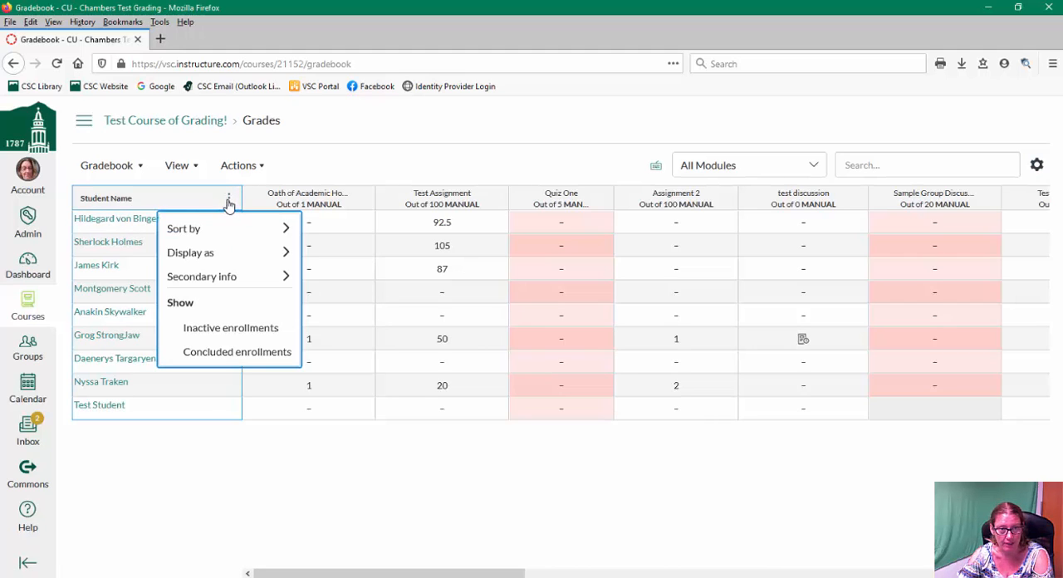
mouse_move(207, 235)
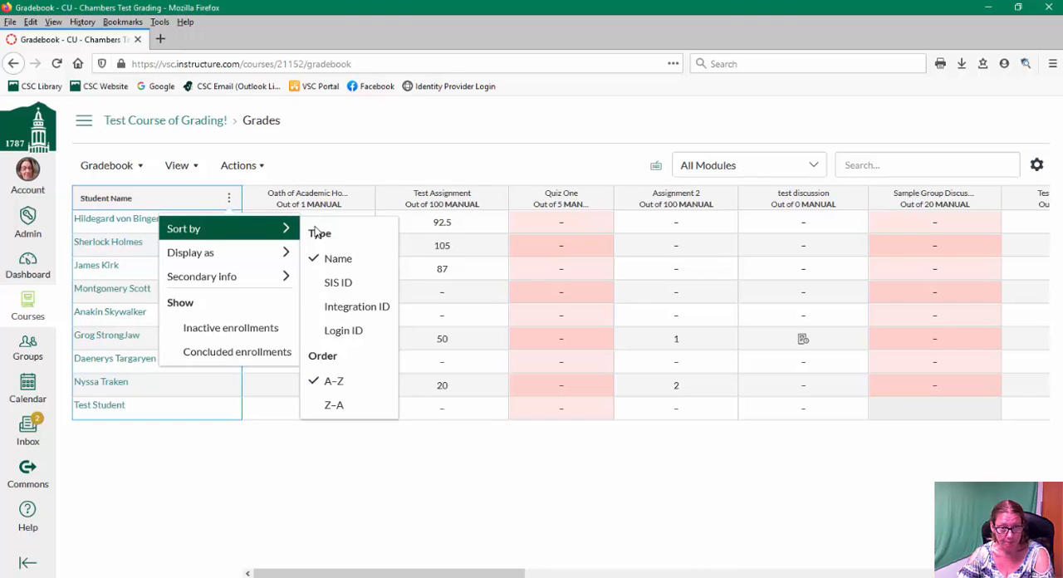
left_click(341, 332)
- Display student names as Last, First Name in the student column
left_click(230, 198)
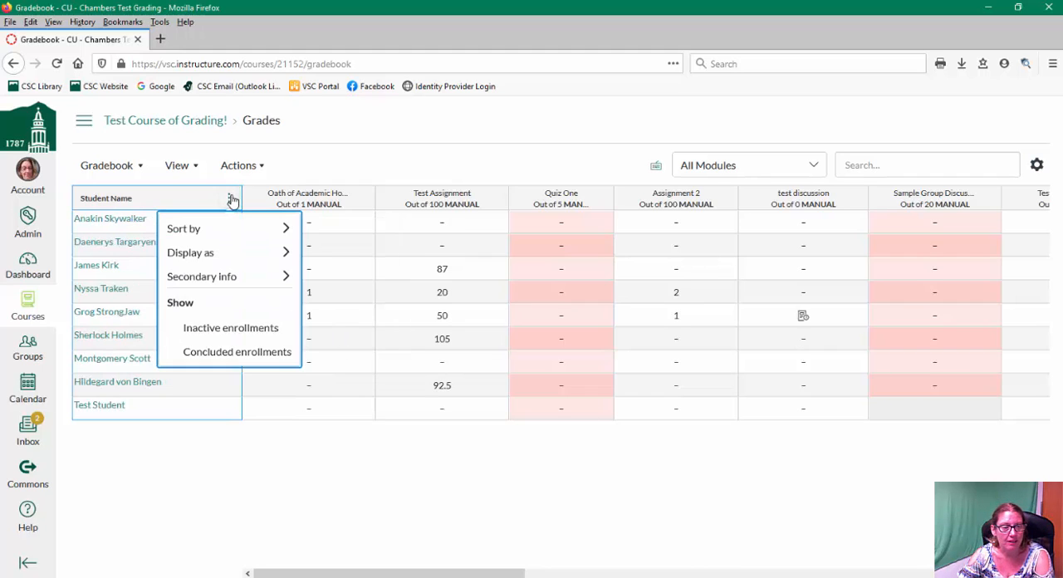
mouse_move(285, 254)
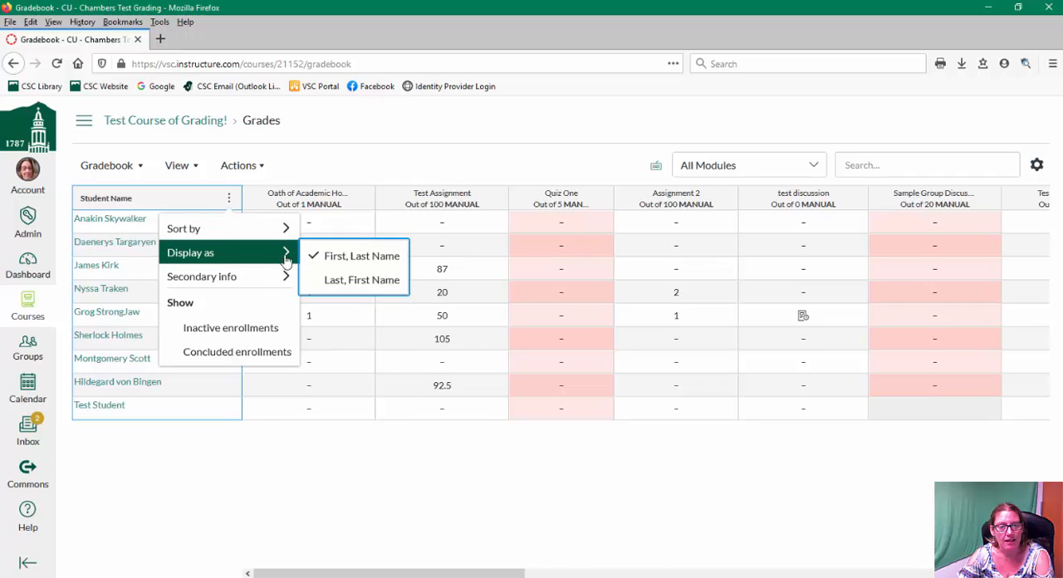
left_click(362, 281)
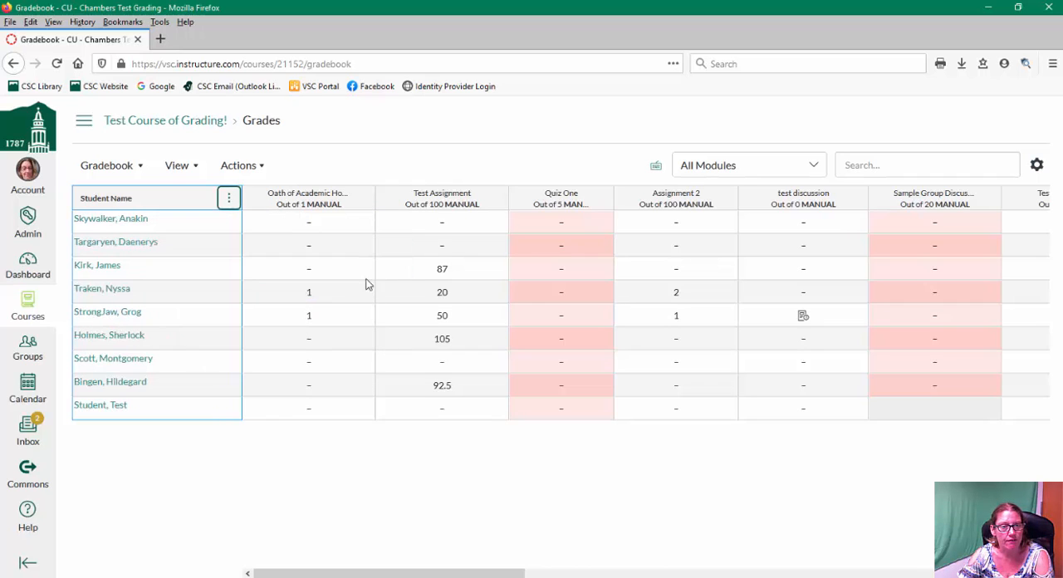
- Sort the student column by Name again, in A–Z order
left_click(228, 198)
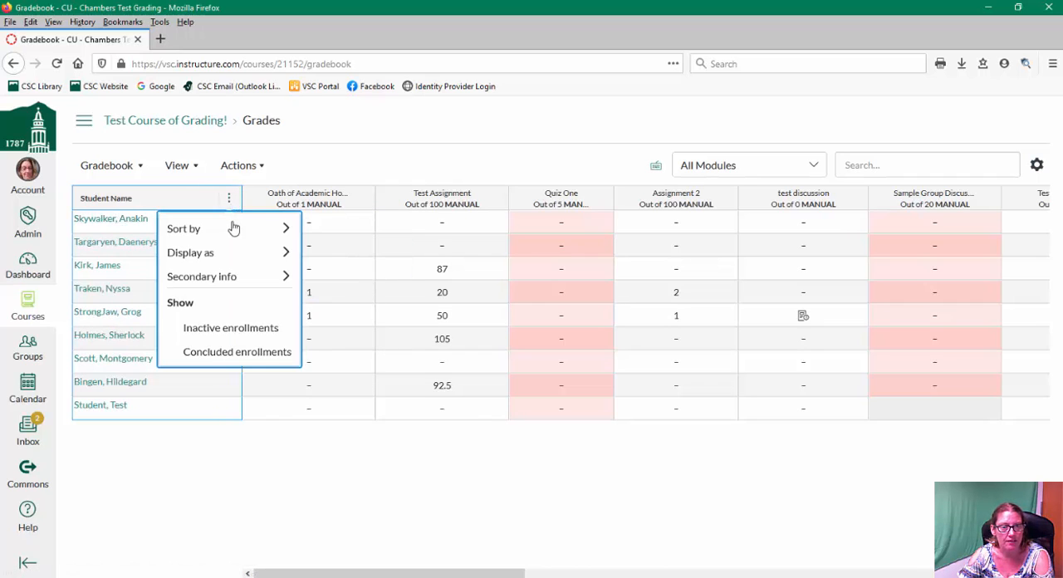
left_click(324, 257)
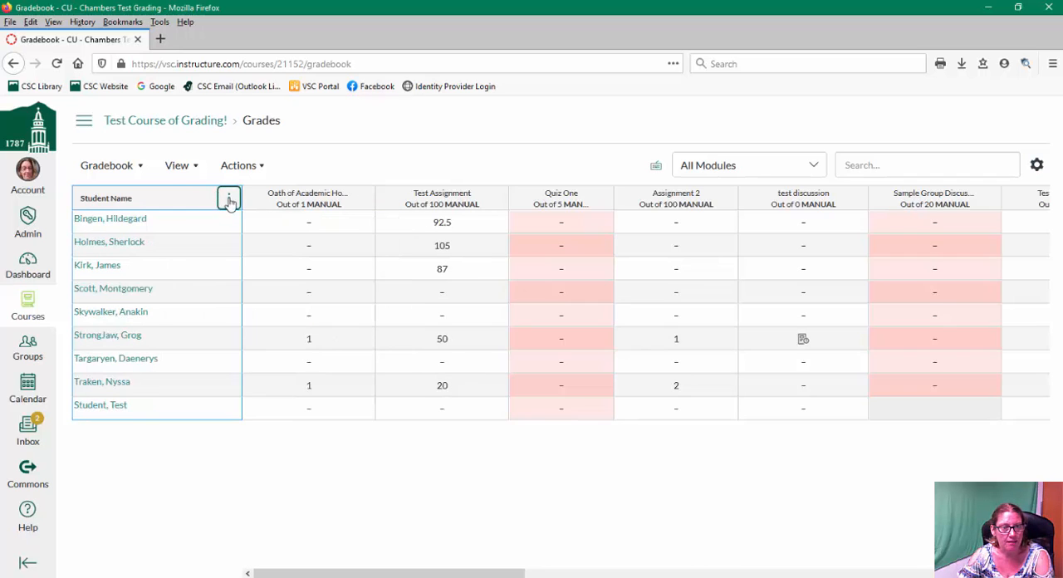
- Show inactive enrollments in the gradebook's student list
left_click(230, 200)
mouse_move(231, 278)
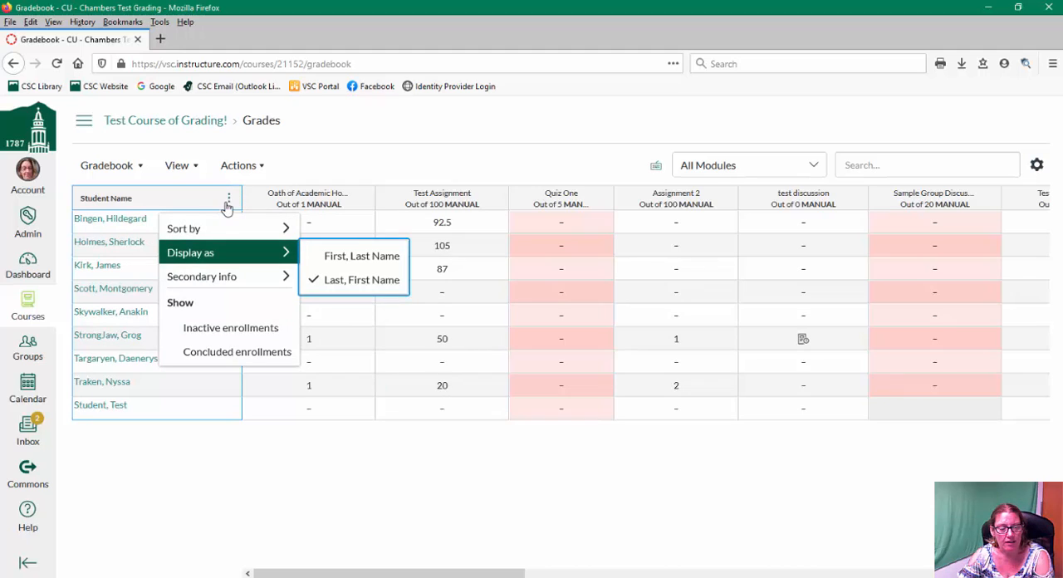
left_click(222, 329)
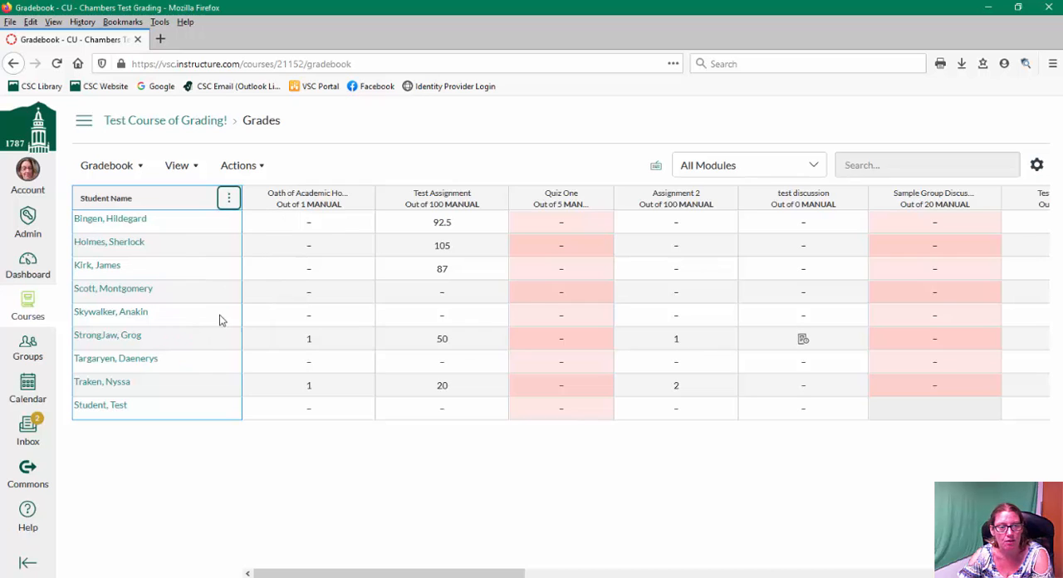
- Hide inactive enrollments from the student list again
left_click(229, 200)
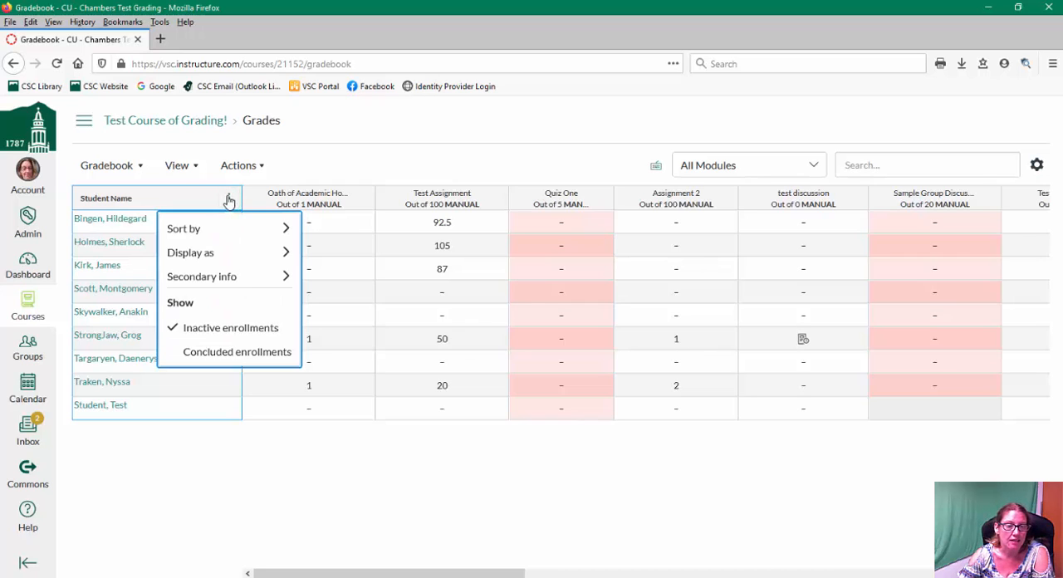
left_click(221, 328)
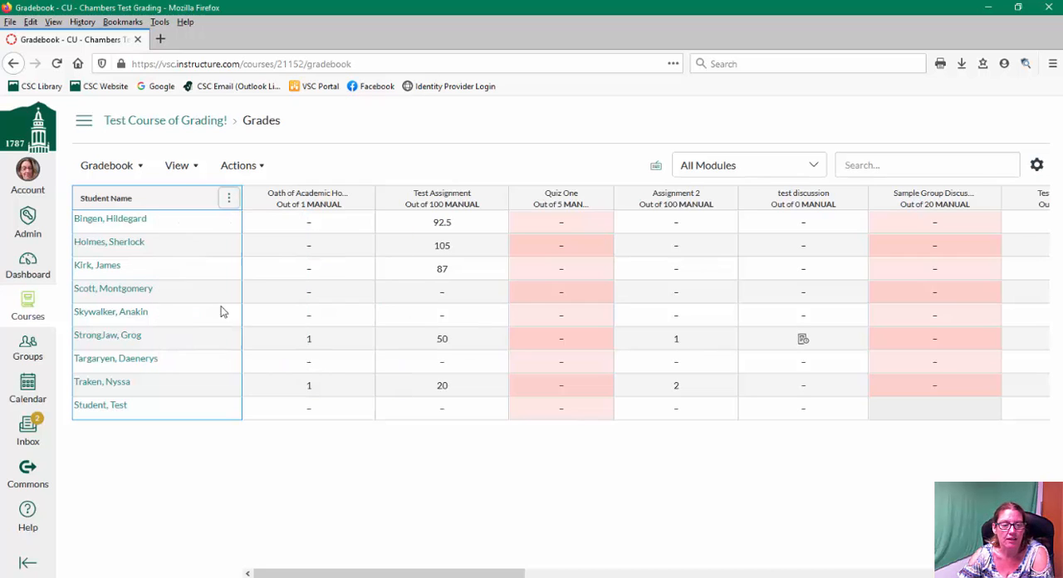
left_click(233, 199)
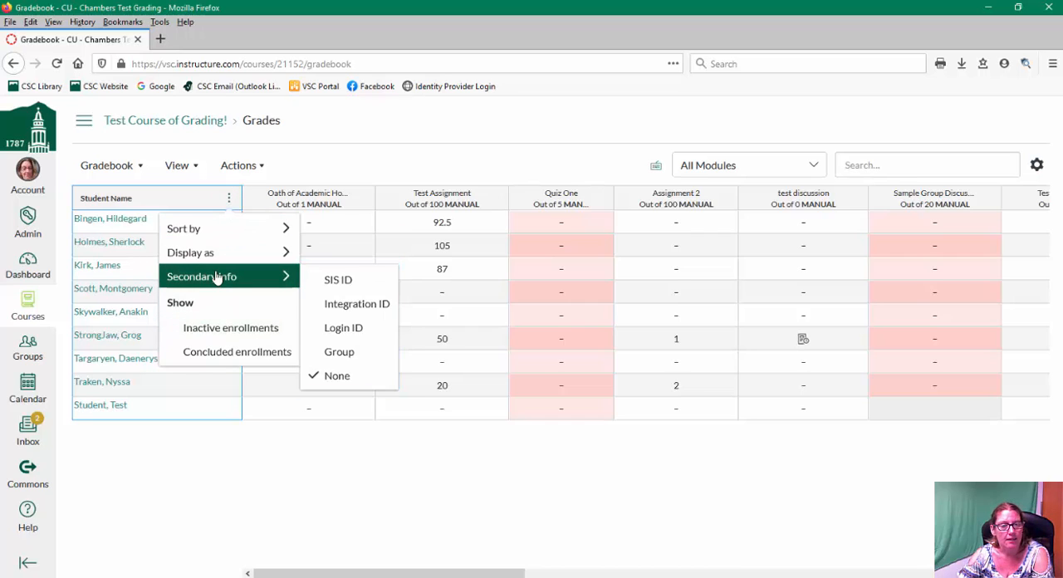
mouse_move(250, 228)
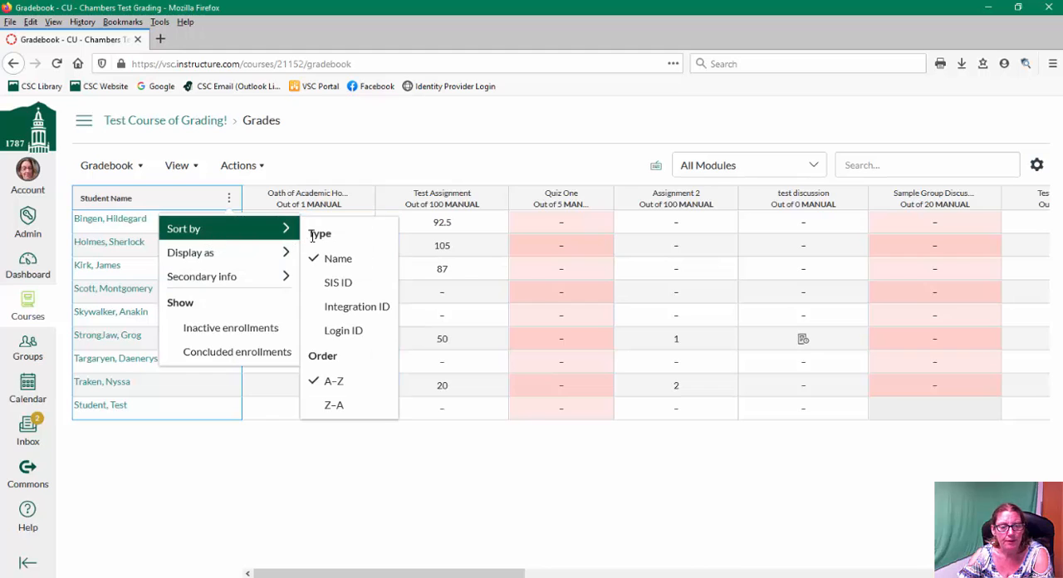
left_click(321, 168)
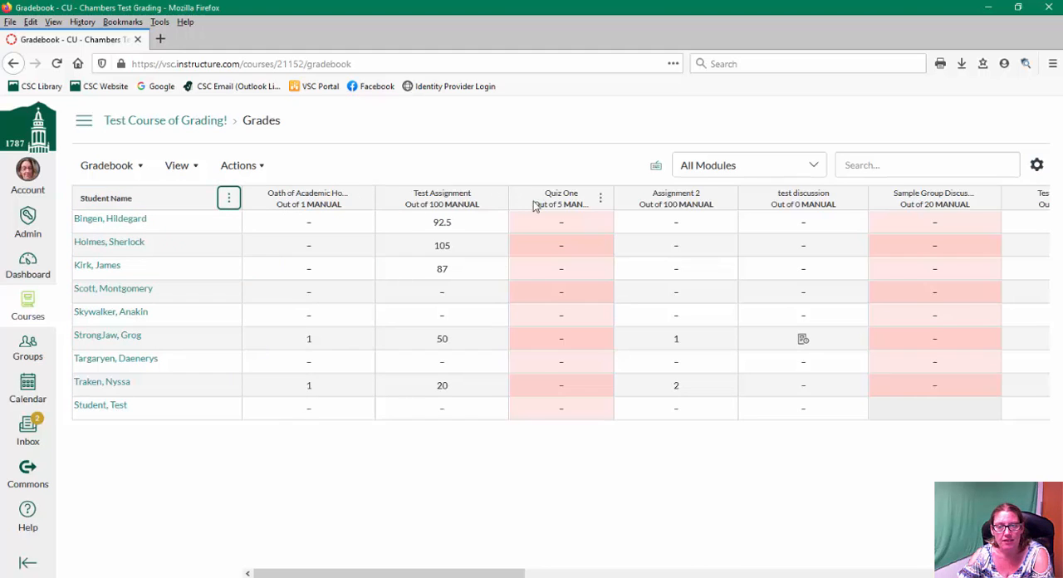
- Sort the gradebook by the Oath of Academic Honesty grades, low to high
left_click(362, 200)
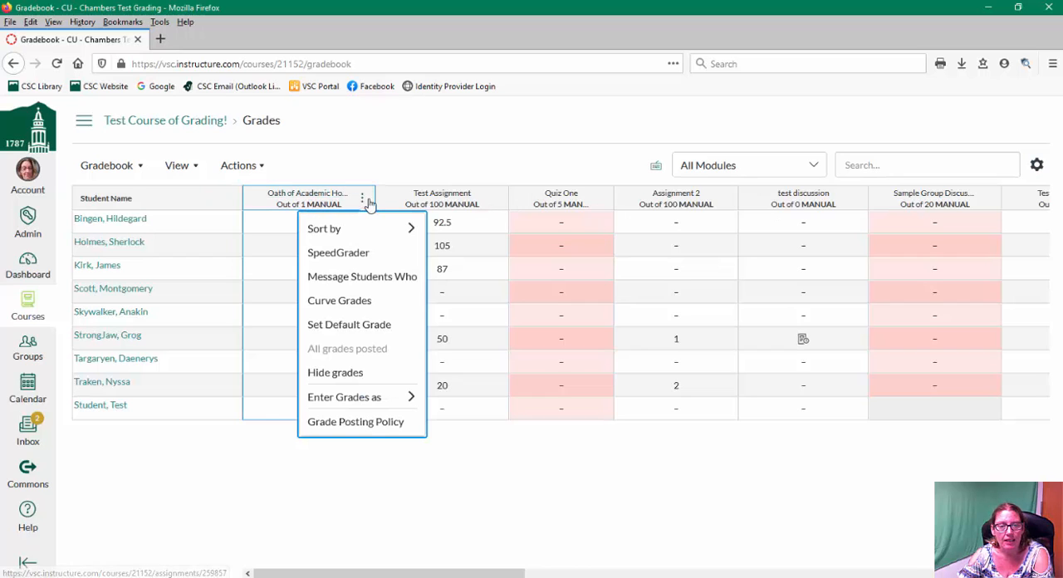
left_click(363, 201)
left_click(363, 201)
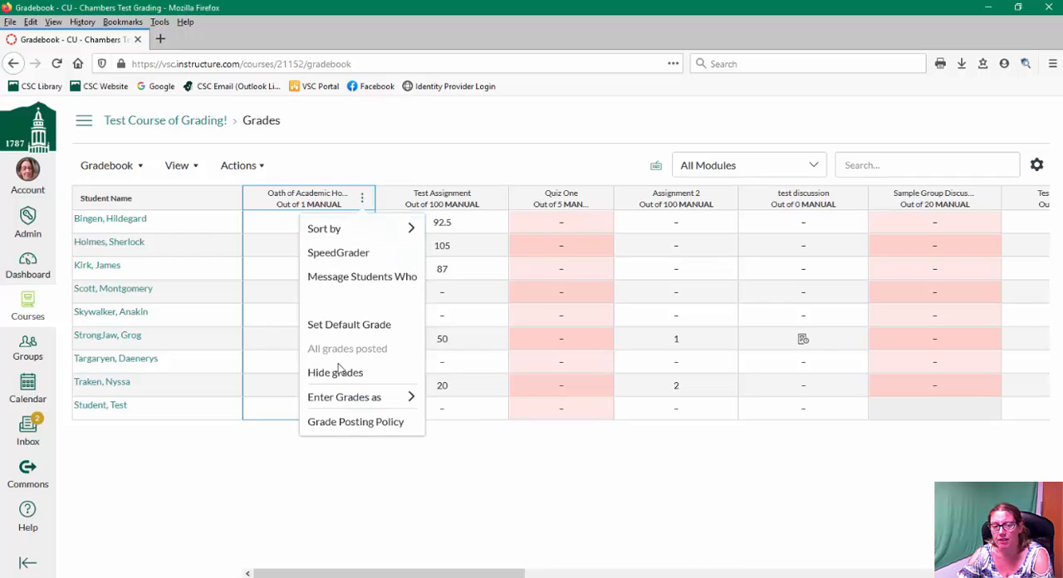
mouse_move(360, 238)
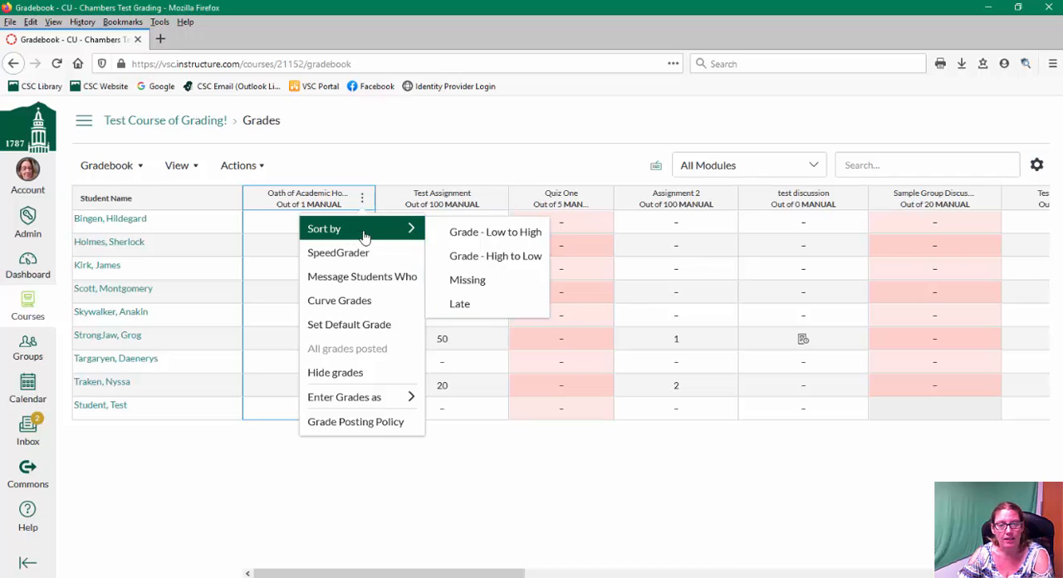
left_click(522, 239)
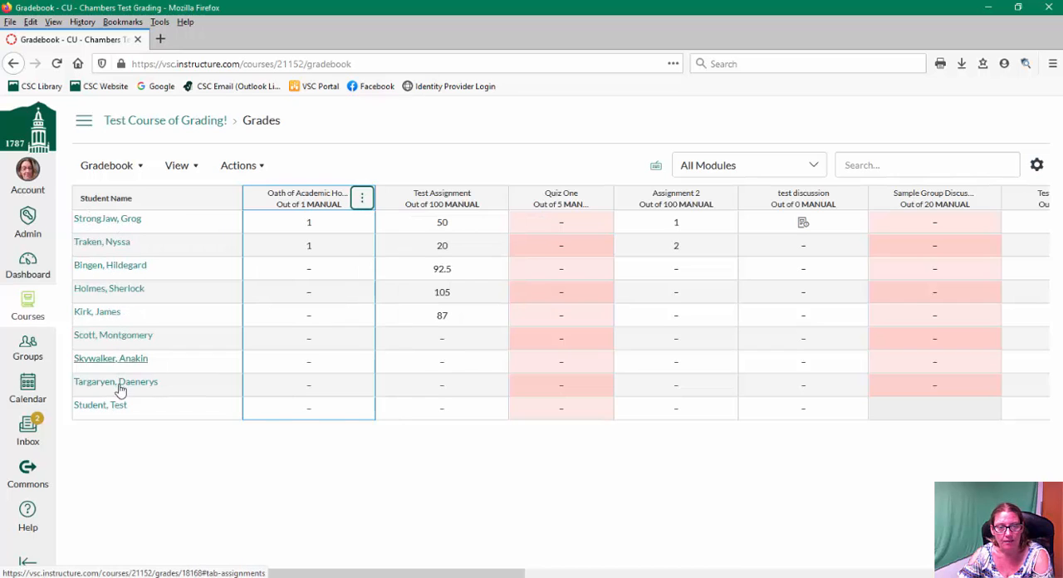
- Sort the gradebook by missing submissions for Oath of Academic Honesty
left_click(362, 198)
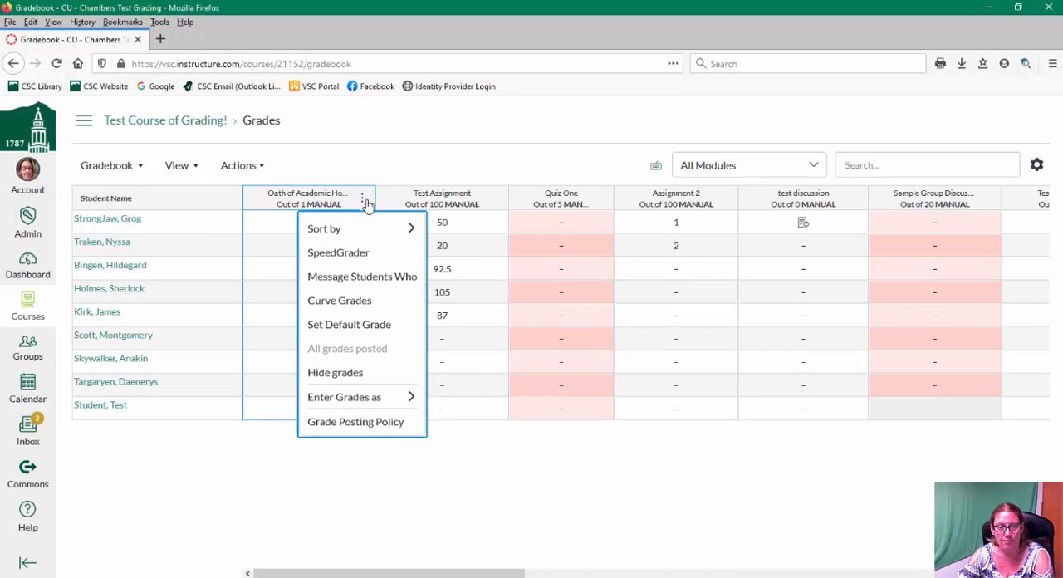
left_click(465, 278)
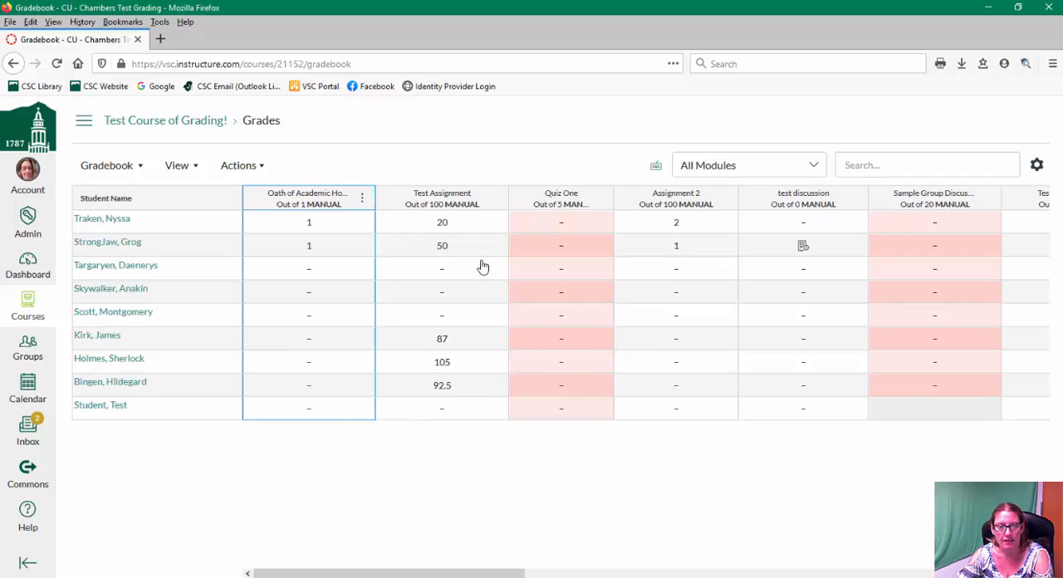
- Open SpeedGrader for the Oath of Academic Honesty assignment and return to the gradebook
left_click(363, 202)
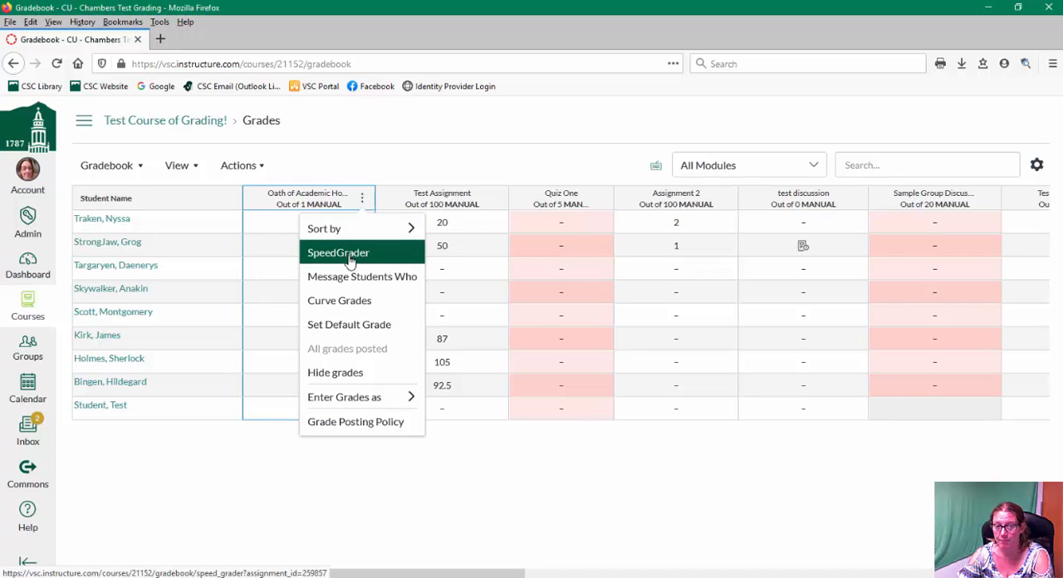
left_click(349, 261)
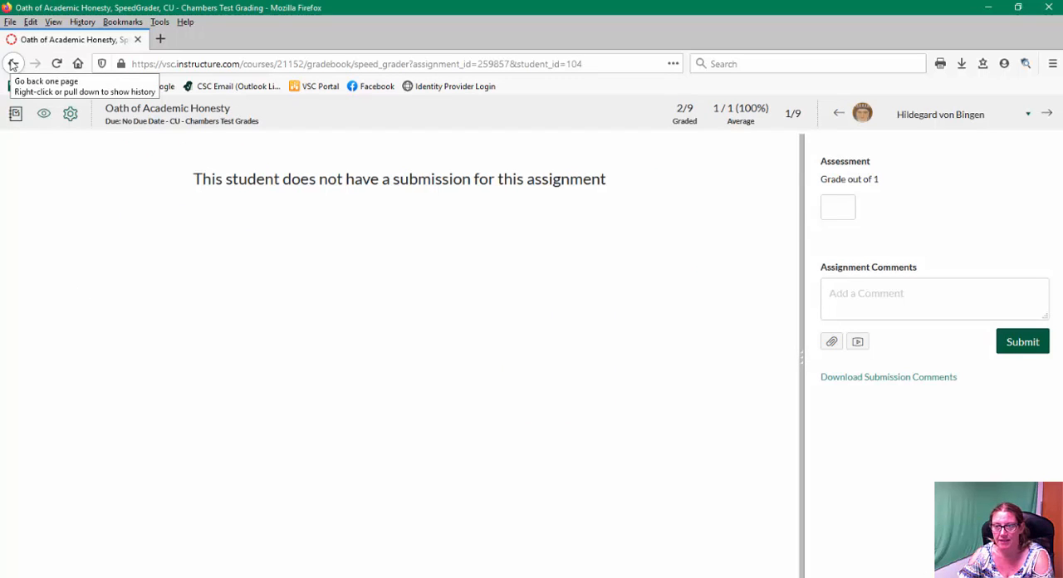
left_click(12, 64)
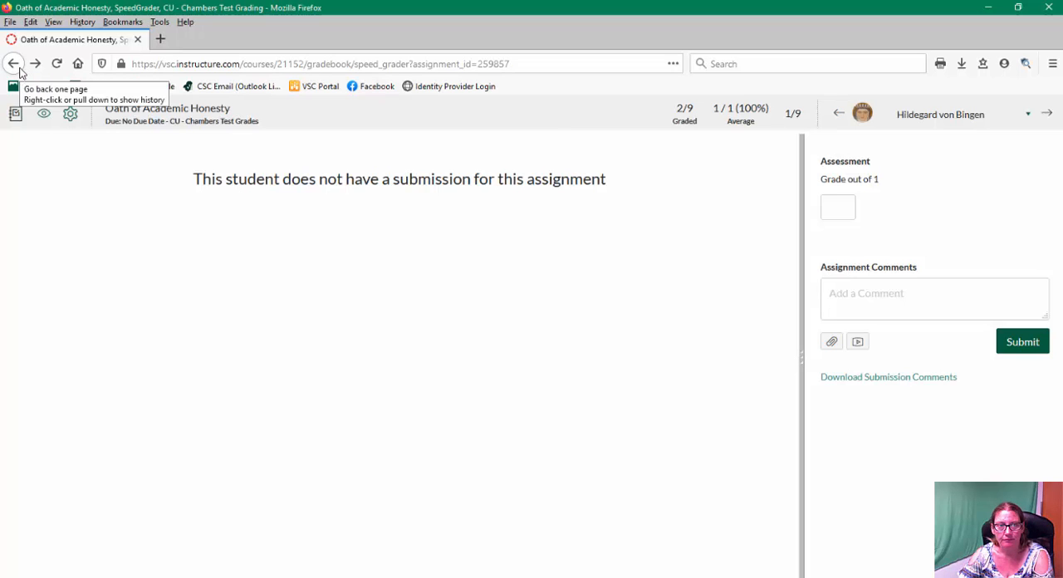
left_click(17, 67)
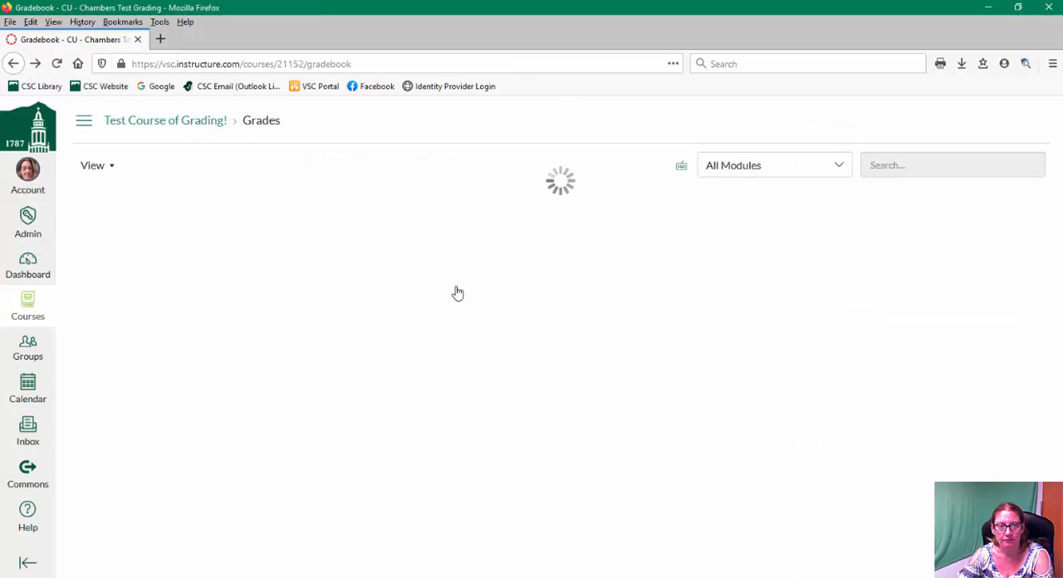
- Open Message Students Who for Oath of Academic Honesty and remove the last student from the recipients
left_click(362, 198)
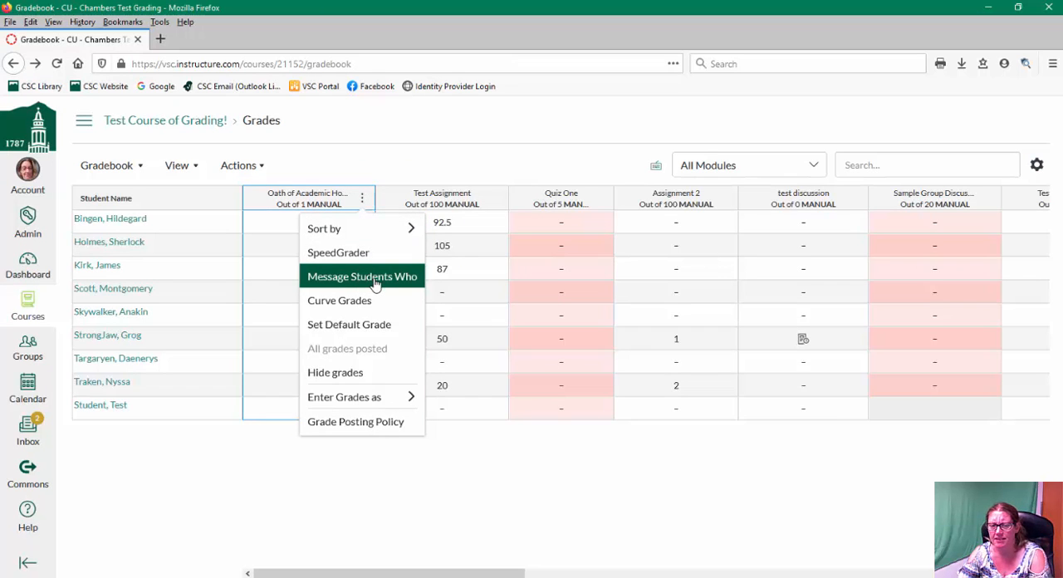
left_click(375, 279)
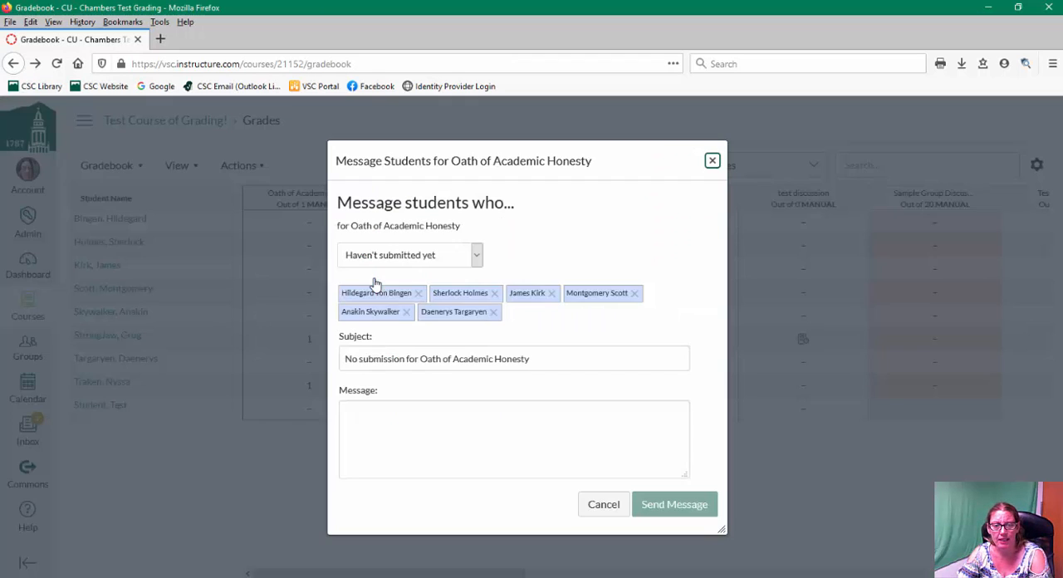
left_click(482, 258)
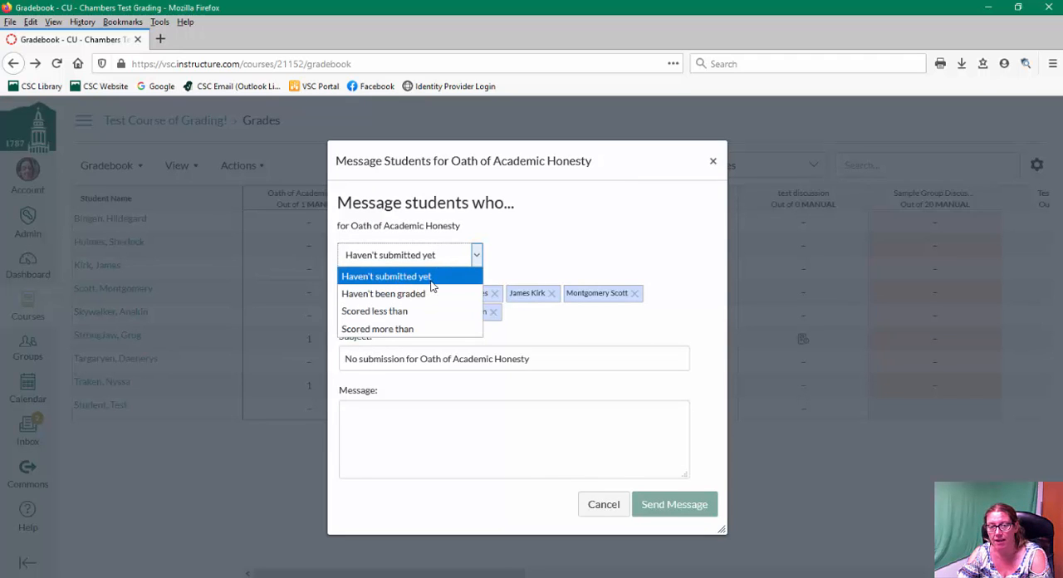
left_click(570, 249)
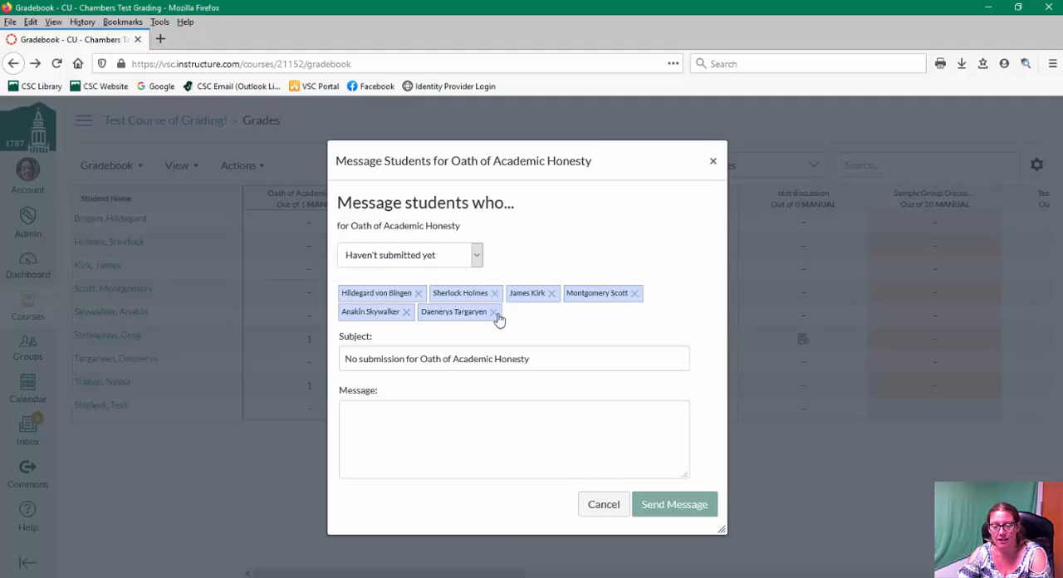
left_click(436, 422)
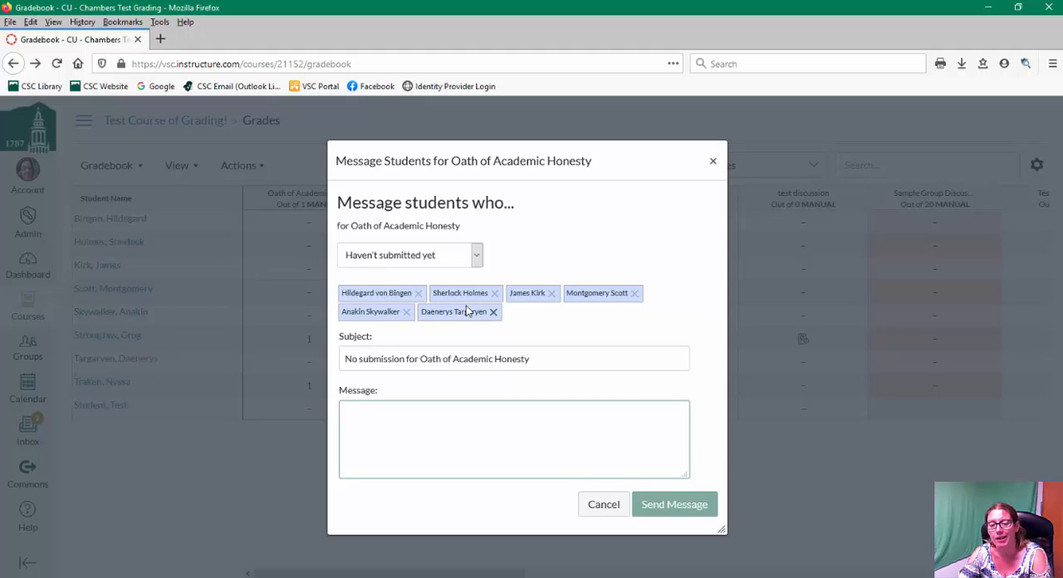
left_click(494, 314)
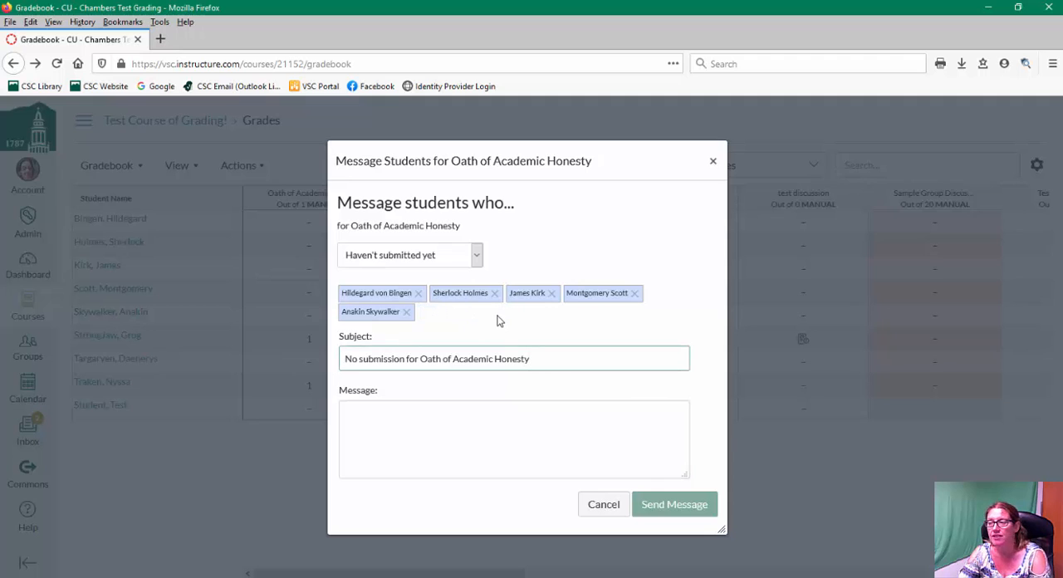
- Switch the message criterion to Haven't been graded, then to Scored less than
left_click(477, 255)
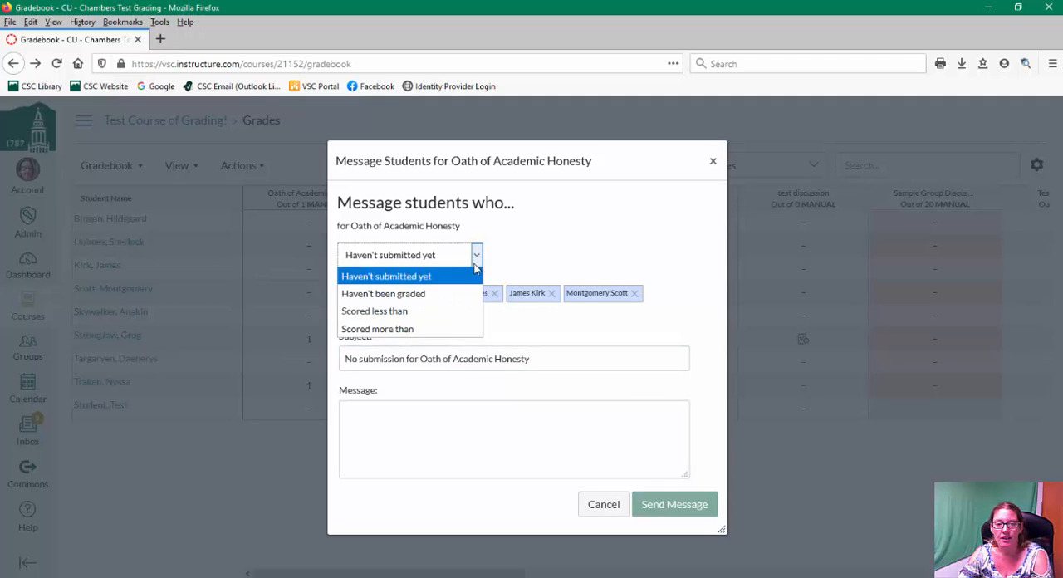
left_click(427, 295)
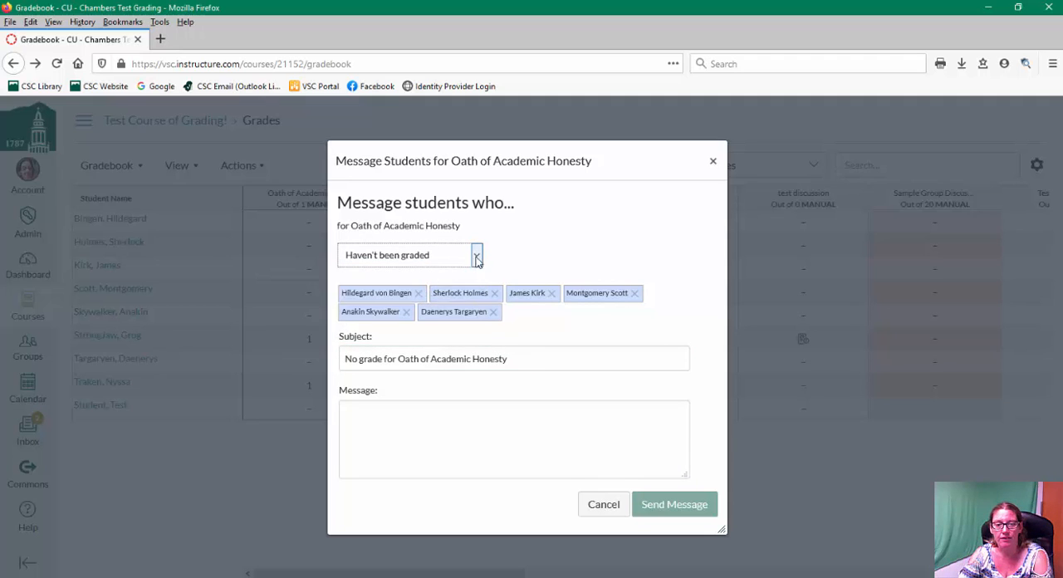
left_click(476, 256)
left_click(407, 311)
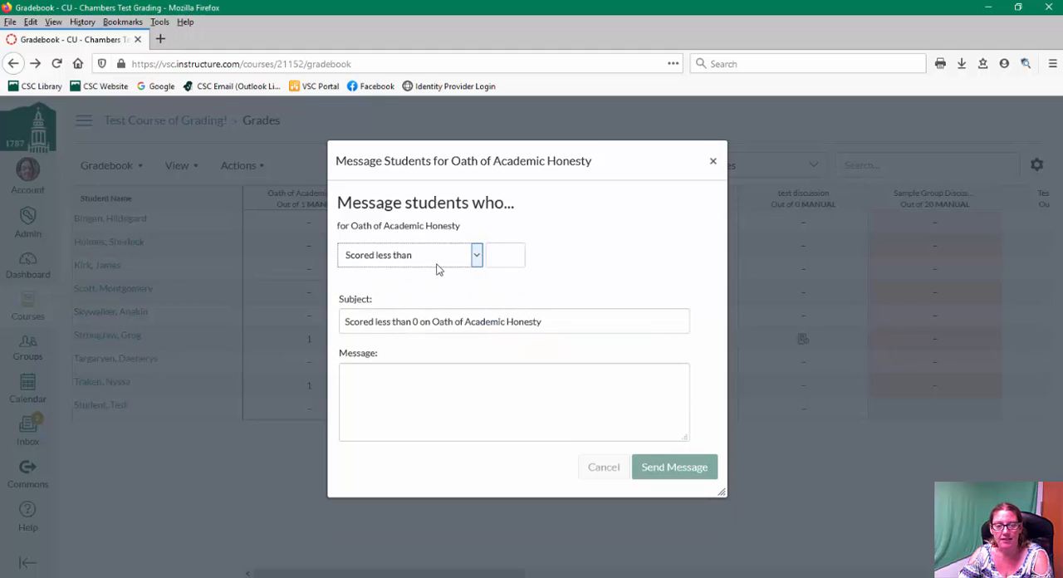
- Set the message criterion to Scored more than
left_click(498, 253)
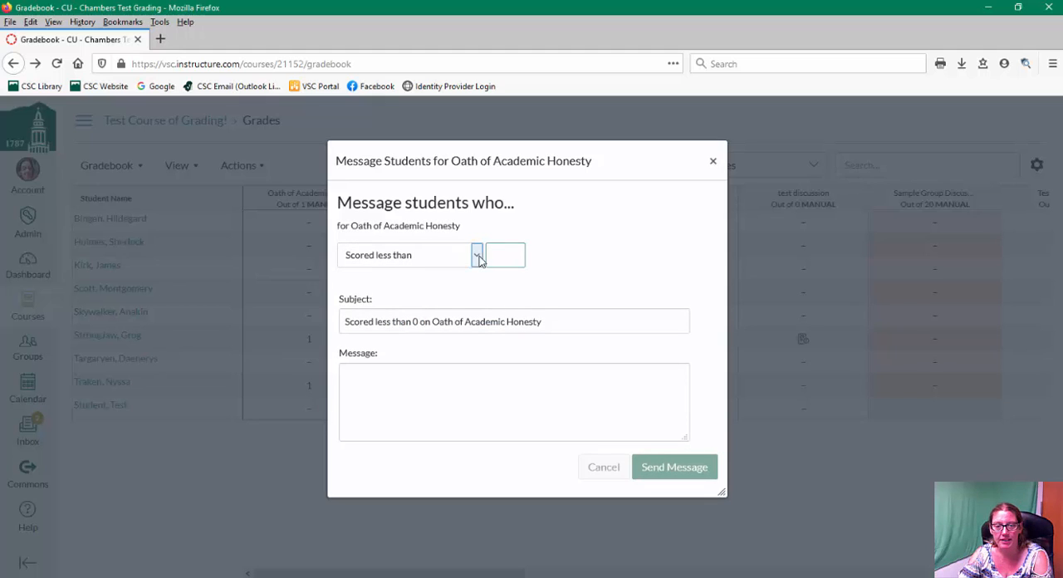
left_click(478, 257)
left_click(406, 332)
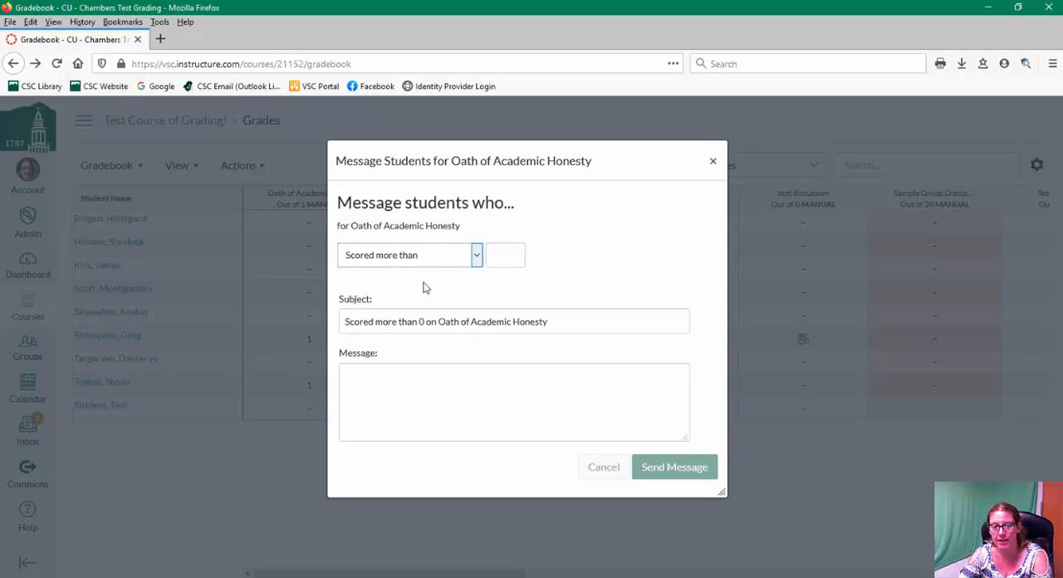
- Close the Message Students dialog without sending a message
left_click(514, 248)
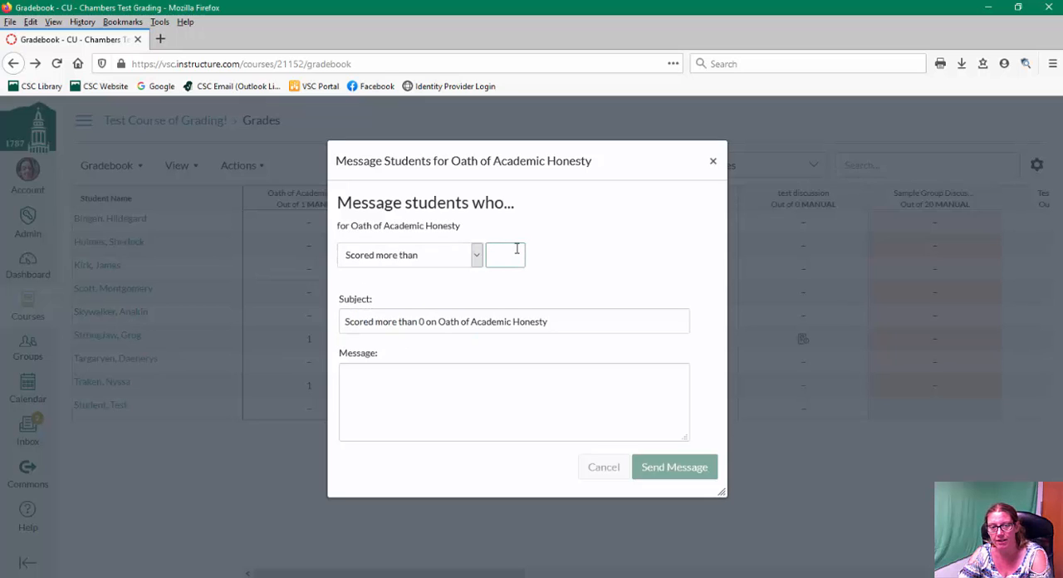
left_click(713, 161)
- Open Curve Grades for the Oath of Academic Honesty column and close it without curving
left_click(362, 198)
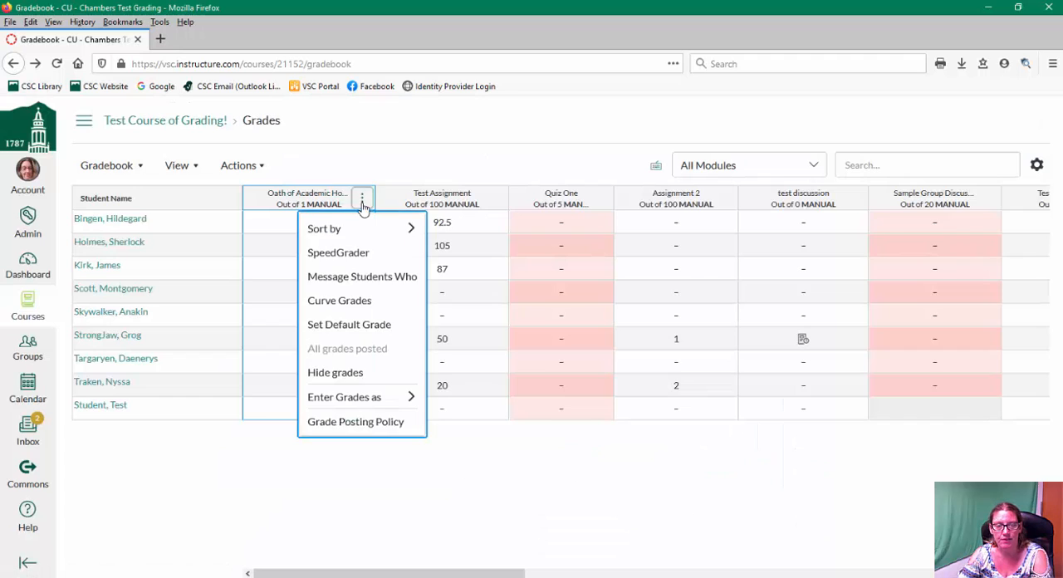
left_click(373, 304)
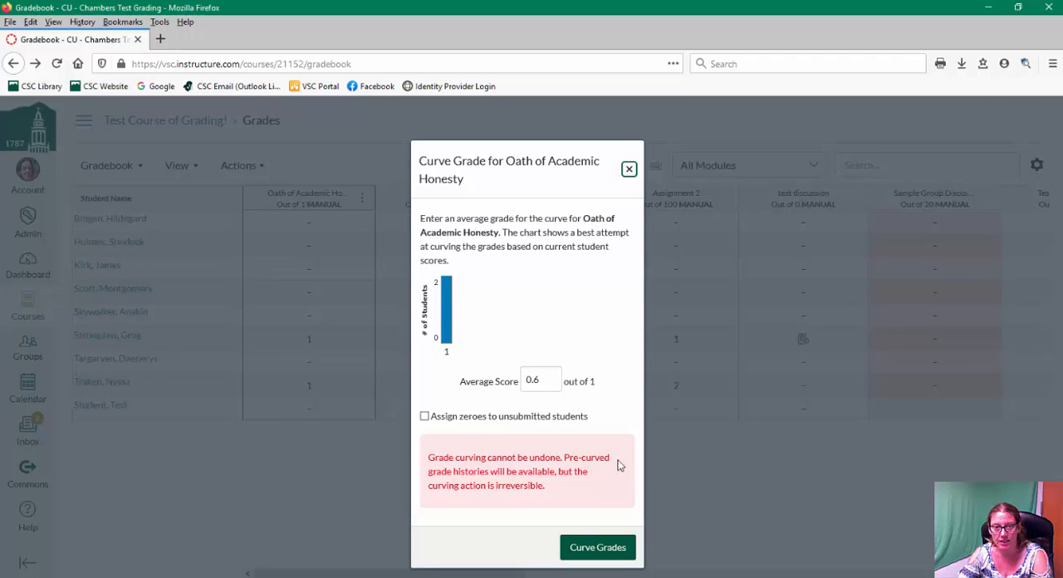
left_click(629, 169)
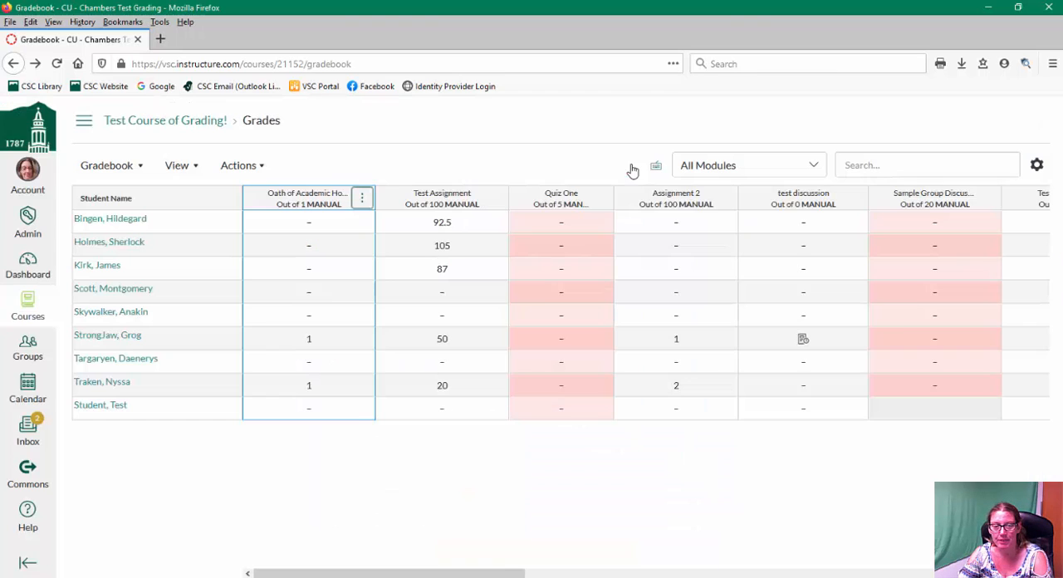
- Open the Hide Grades panel for Oath of Academic Honesty and close it without hiding grades
left_click(363, 199)
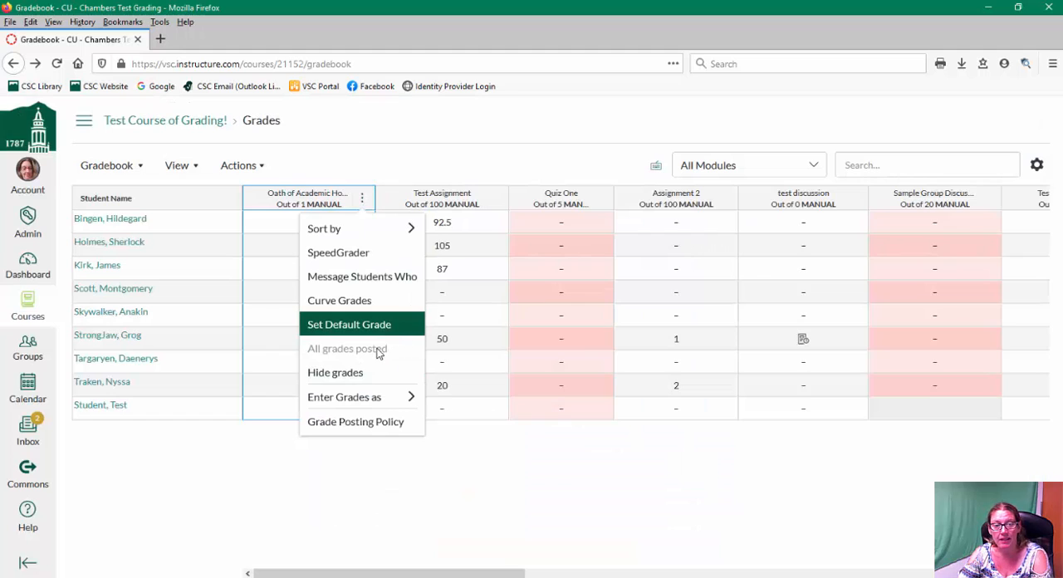
left_click(334, 374)
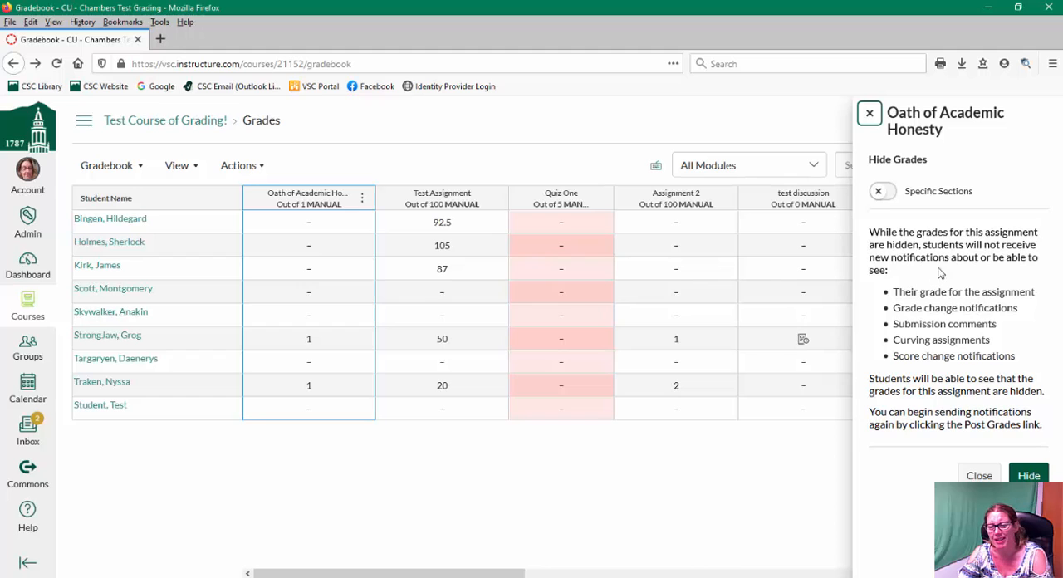
left_click(869, 113)
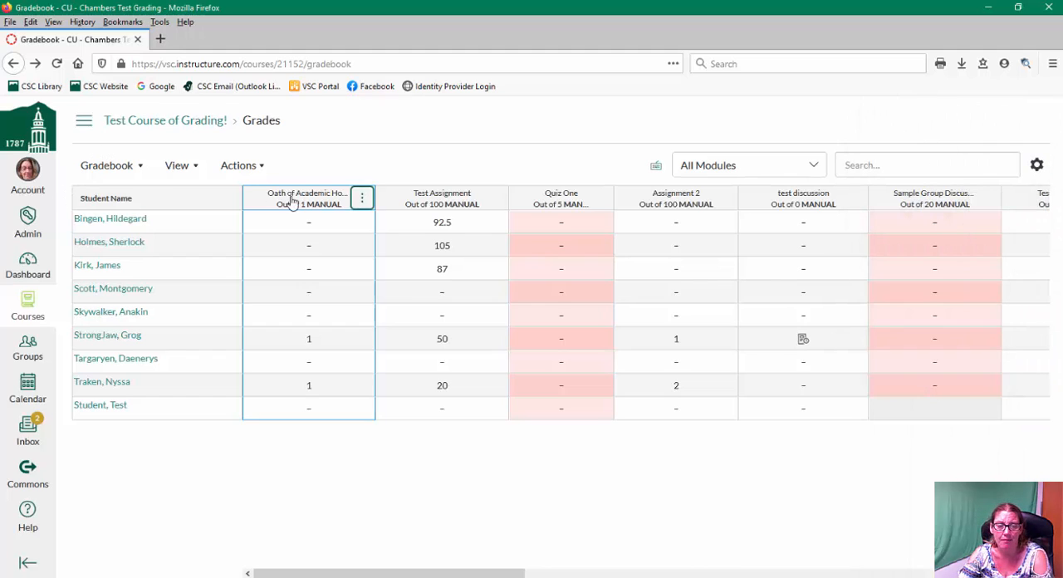
- Open the Grade Posting Policy panel for Oath of Academic Honesty and close it unchanged
left_click(360, 198)
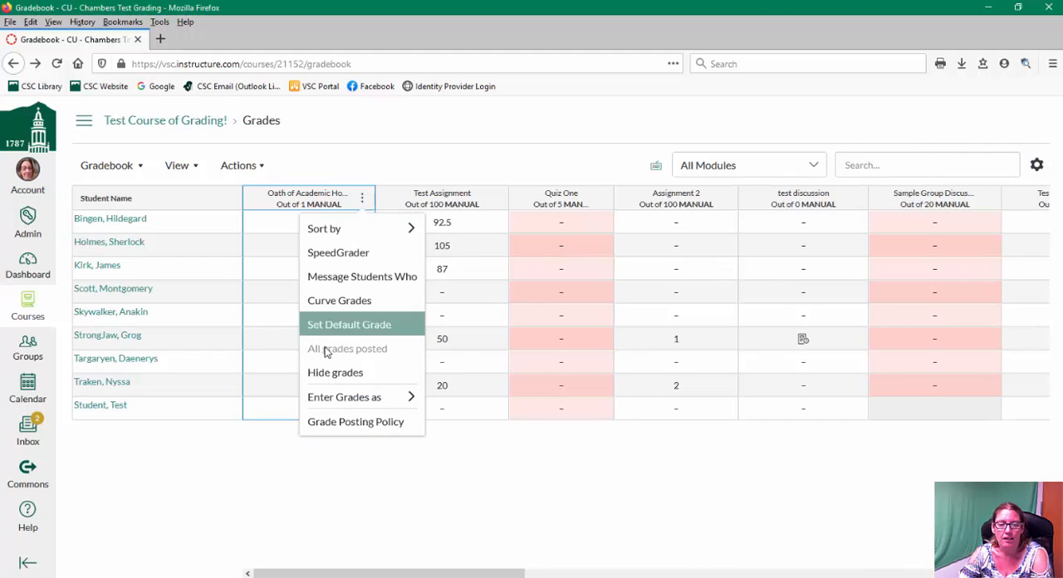
mouse_move(356, 399)
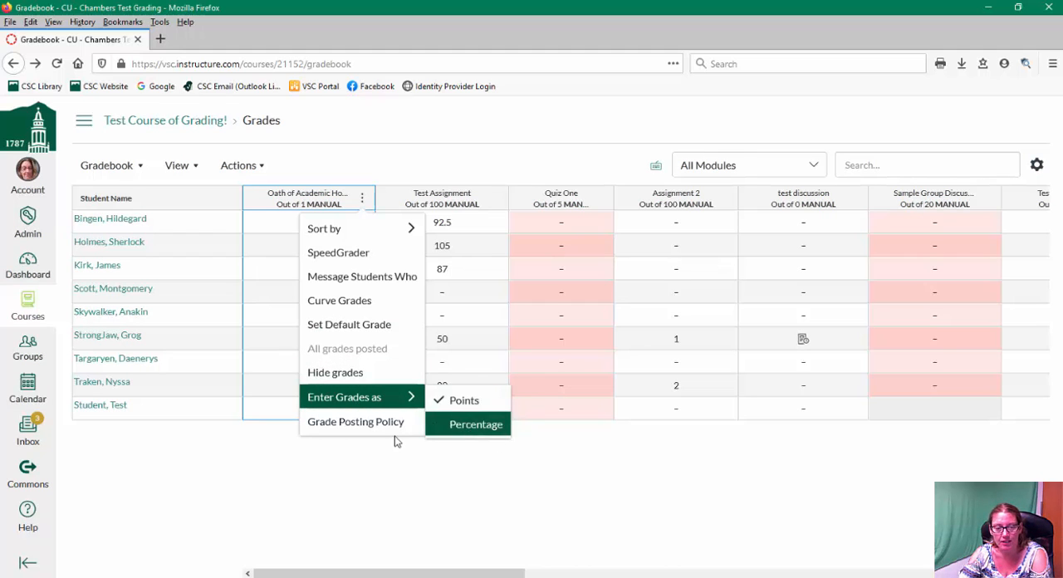
left_click(350, 423)
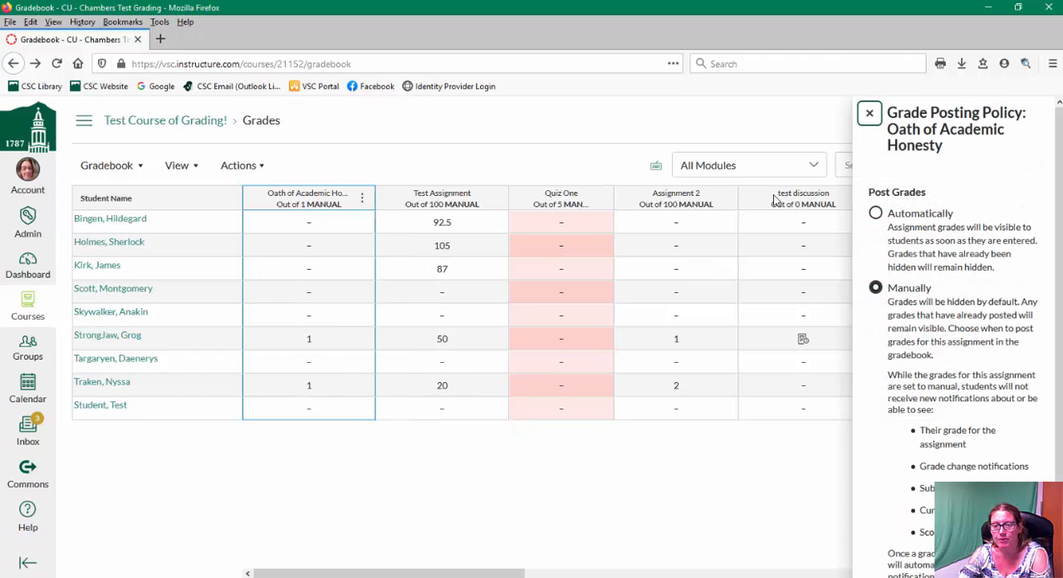
left_click(870, 113)
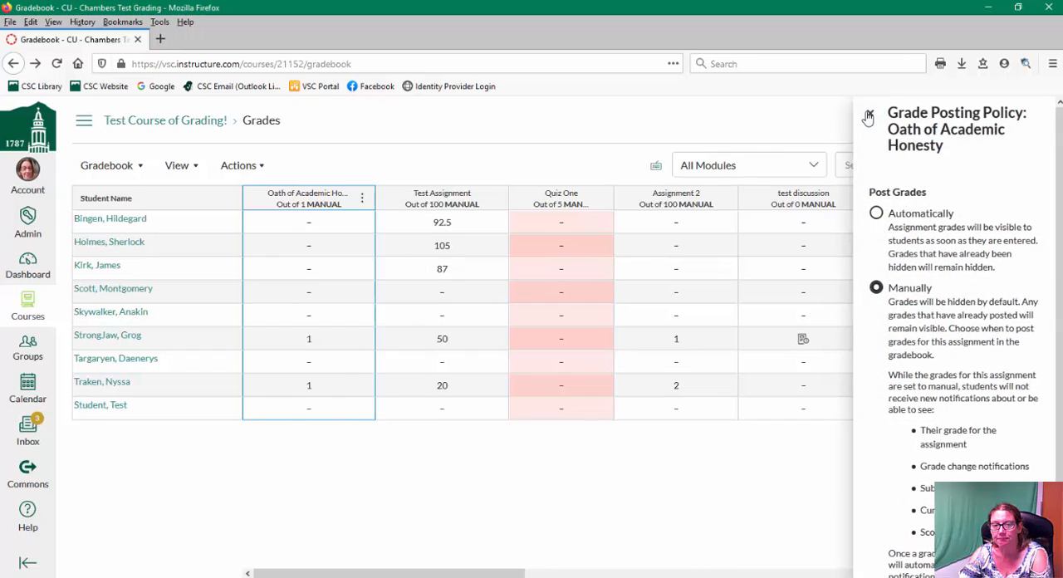
- Move the Oath of Academic Honesty column after Test Assignment and enter a grade of 1 for the first student
left_click_drag(438, 206, 232, 200)
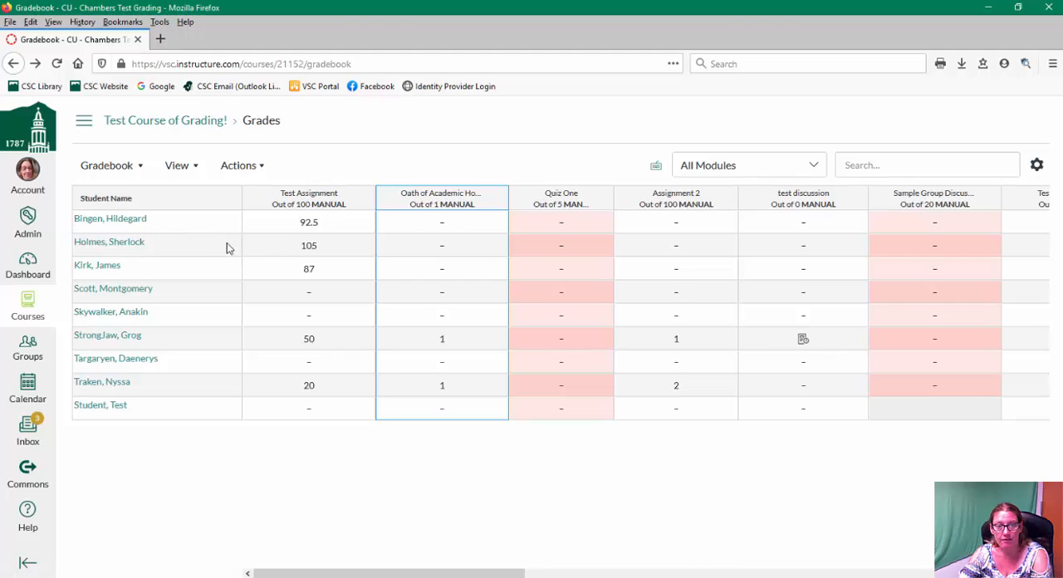
left_click(441, 226)
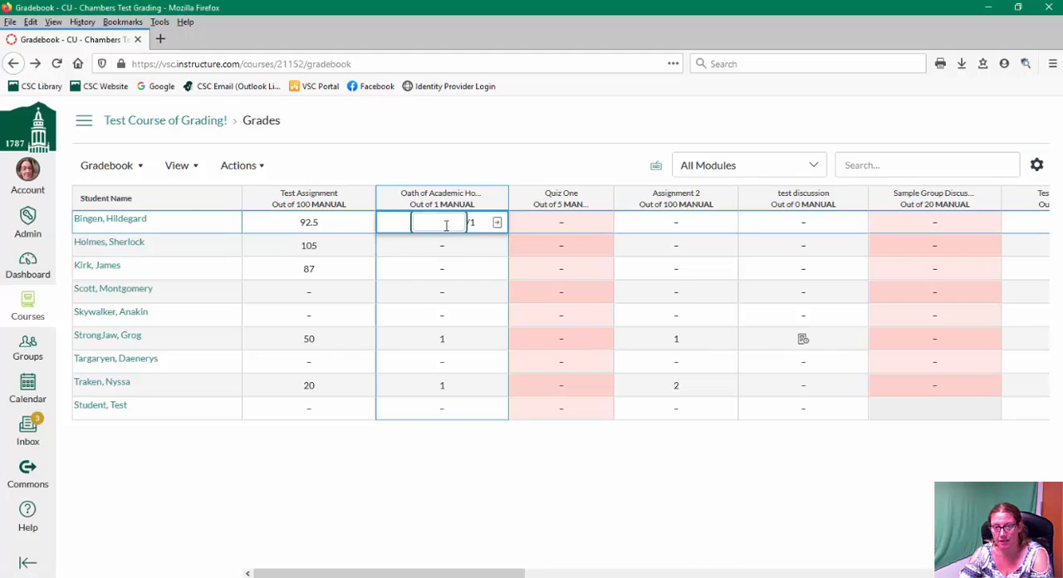
left_click(432, 424)
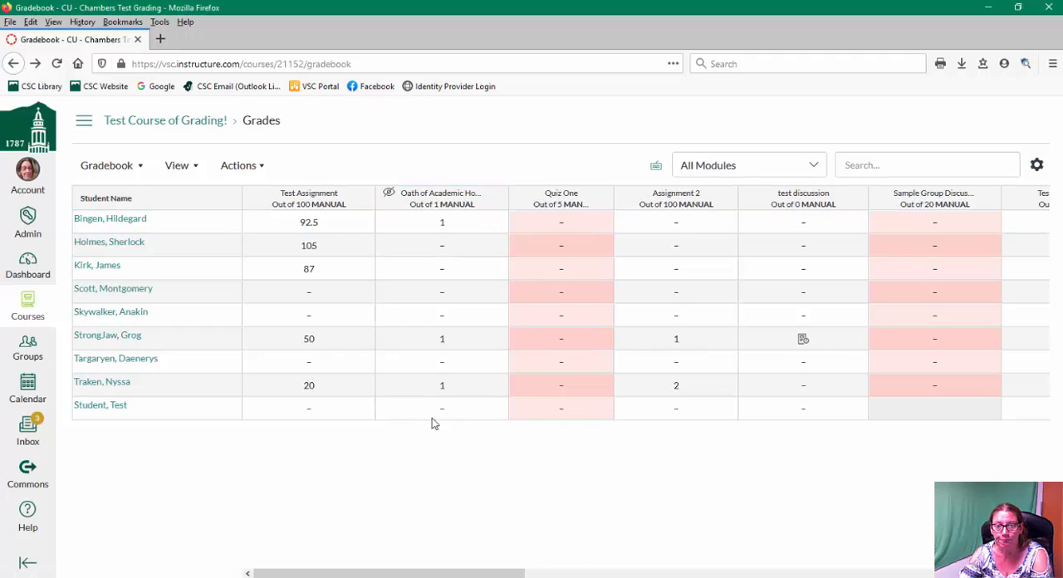
- Enter a grade of 2 for the second student in the Oath of Academic Honesty column
left_click(442, 247)
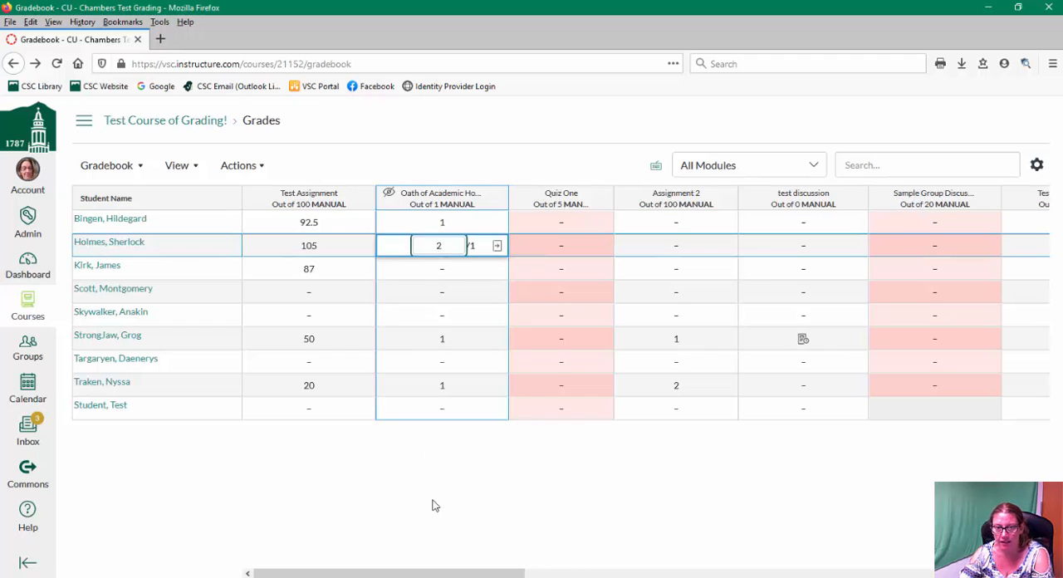
left_click(447, 469)
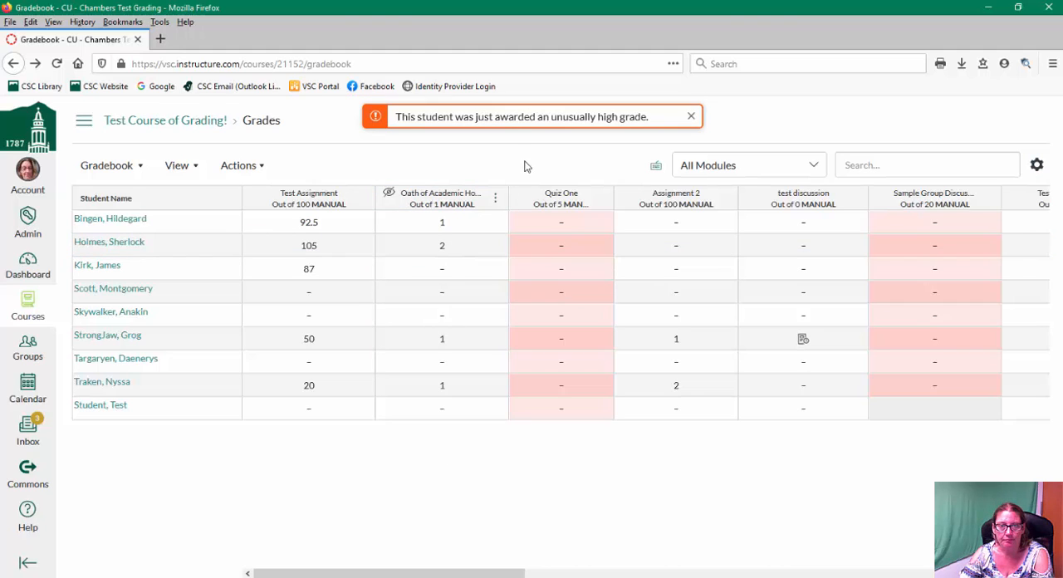